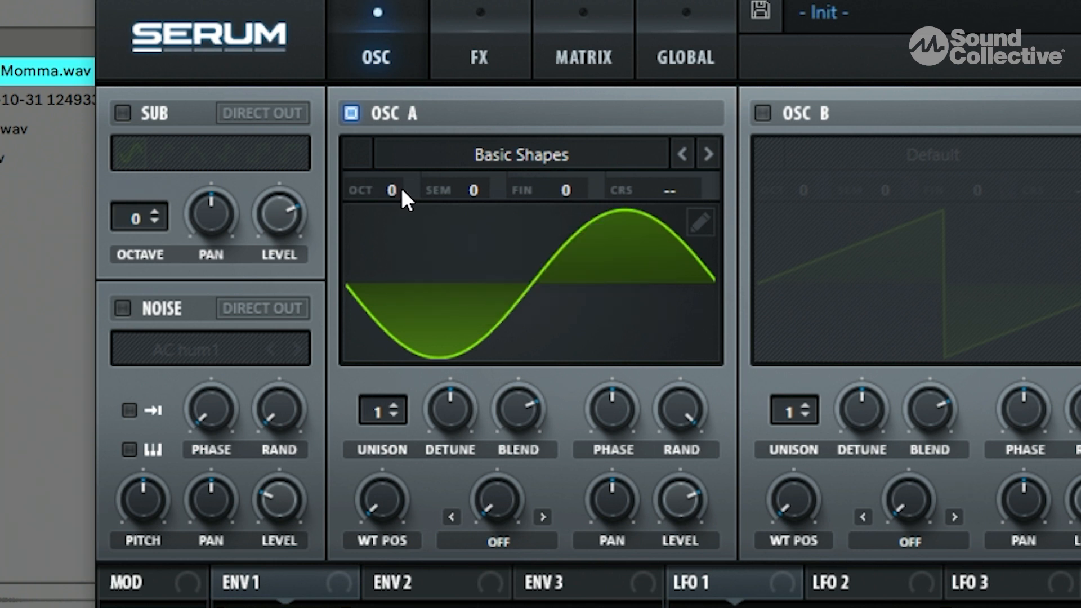
Step: Set oscillator A's octave to +2 and try out its semitone, fine and coarse tuning, leaving the fine tuning at 0
{"action": "left_click_drag", "start_coordinate": [390, 191], "coordinate": [413, 250]}
{"action": "left_click_drag", "start_coordinate": [396, 192], "coordinate": [411, 143]}
{"action": "mouse_move", "coordinate": [475, 184]}
{"action": "left_mouse_down"}
{"action": "mouse_move", "coordinate": [487, 82]}
{"action": "mouse_move", "coordinate": [492, 198]}
{"action": "left_mouse_up"}
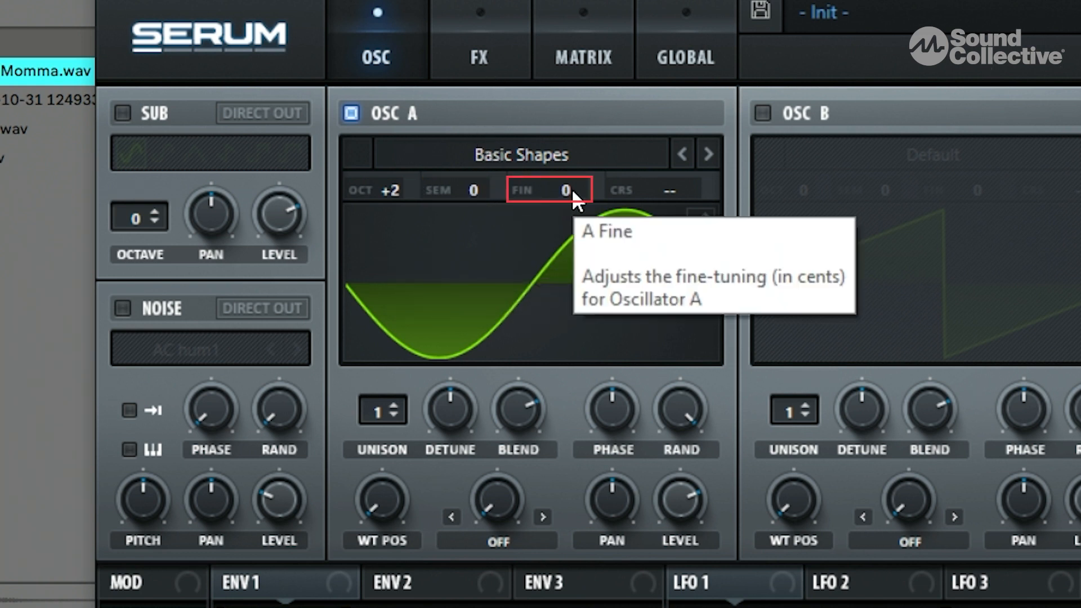
{"action": "mouse_move", "coordinate": [572, 188]}
{"action": "left_mouse_down"}
{"action": "mouse_move", "coordinate": [550, 3]}
{"action": "mouse_move", "coordinate": [593, 157]}
{"action": "mouse_move", "coordinate": [585, 211]}
{"action": "mouse_move", "coordinate": [586, 192]}
{"action": "mouse_move", "coordinate": [586, 201]}
{"action": "left_mouse_up"}
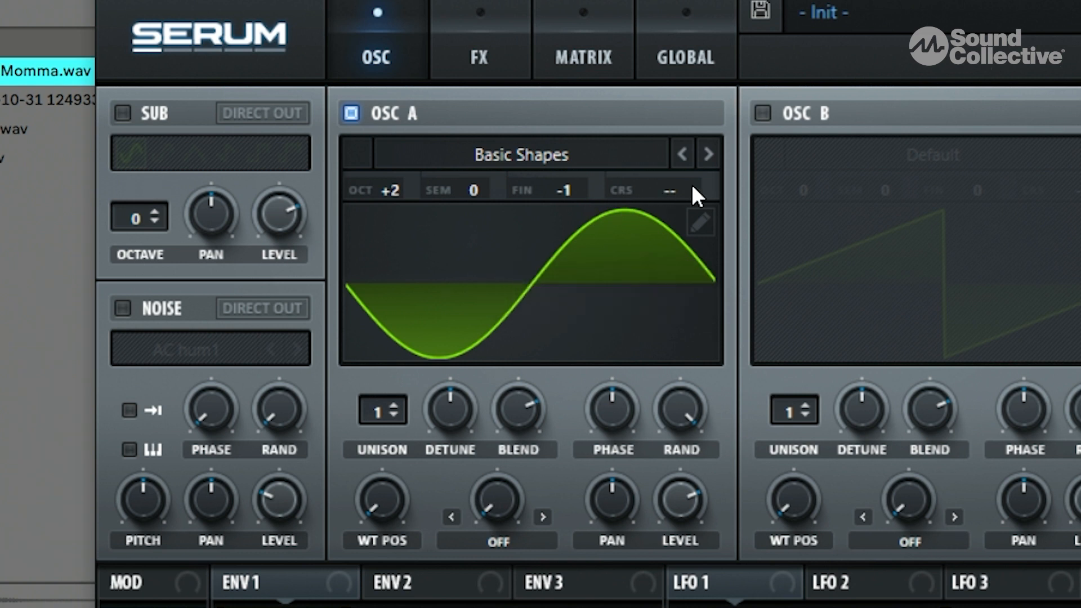
{"action": "left_click_drag", "start_coordinate": [679, 189], "coordinate": [683, 212]}
{"action": "left_click_drag", "start_coordinate": [569, 192], "coordinate": [576, 194]}
Step: Try LFO 1 as a modulator of oscillator A's coarse pitch, and remove all modulators from that control
{"action": "left_click_drag", "start_coordinate": [702, 583], "coordinate": [669, 188]}
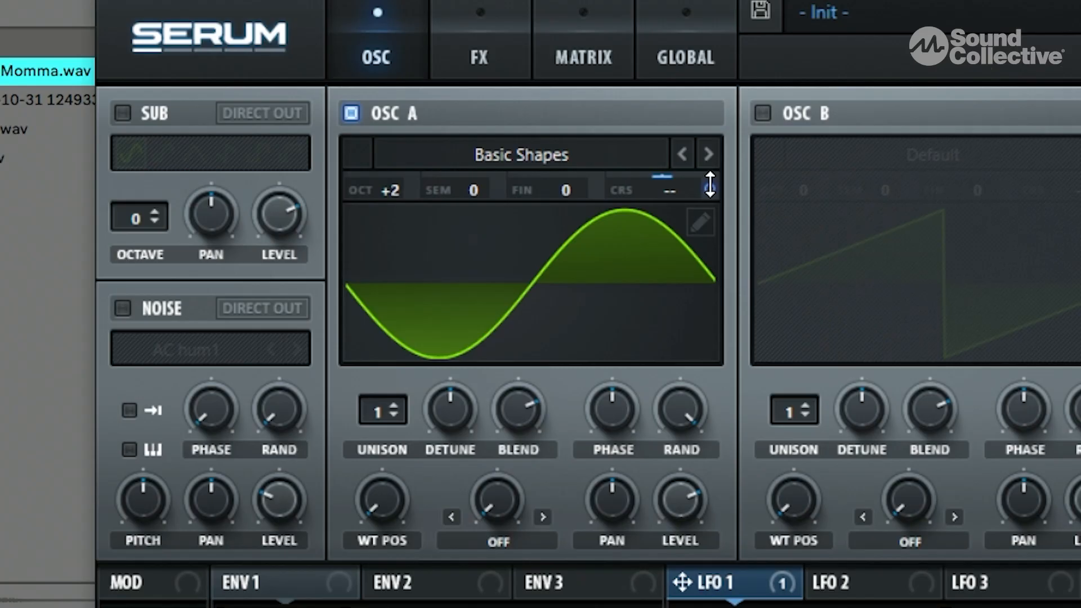
{"action": "right_click", "coordinate": [710, 184]}
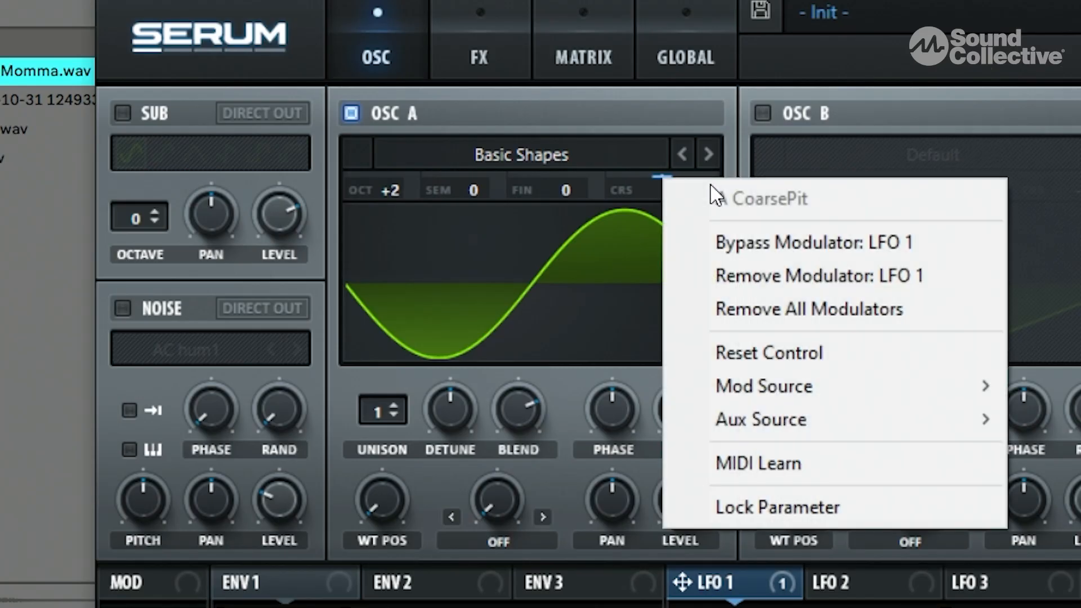
{"action": "left_click", "coordinate": [734, 303]}
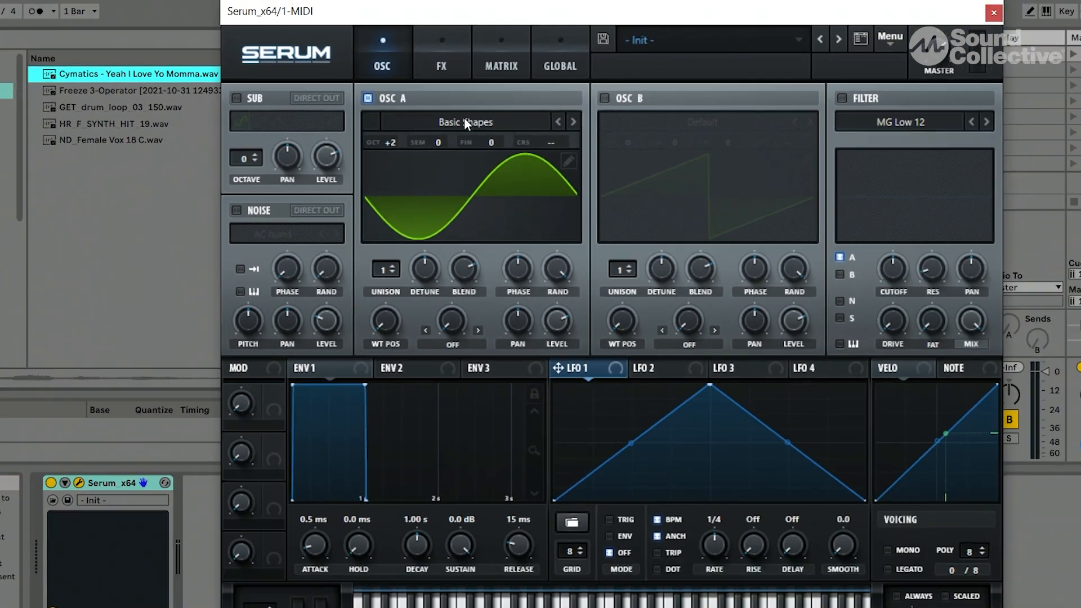
Step: Load the Crusher wavetable from the Massive set into oscillator A and sweep its wavetable position
{"action": "left_click", "coordinate": [521, 154]}
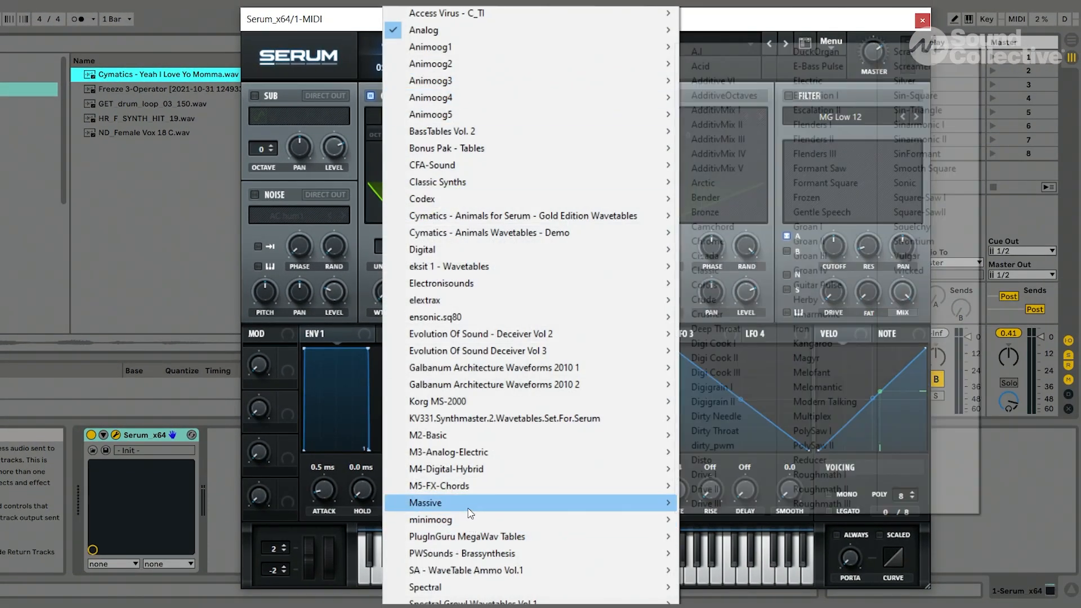
{"action": "mouse_move", "coordinate": [467, 503]}
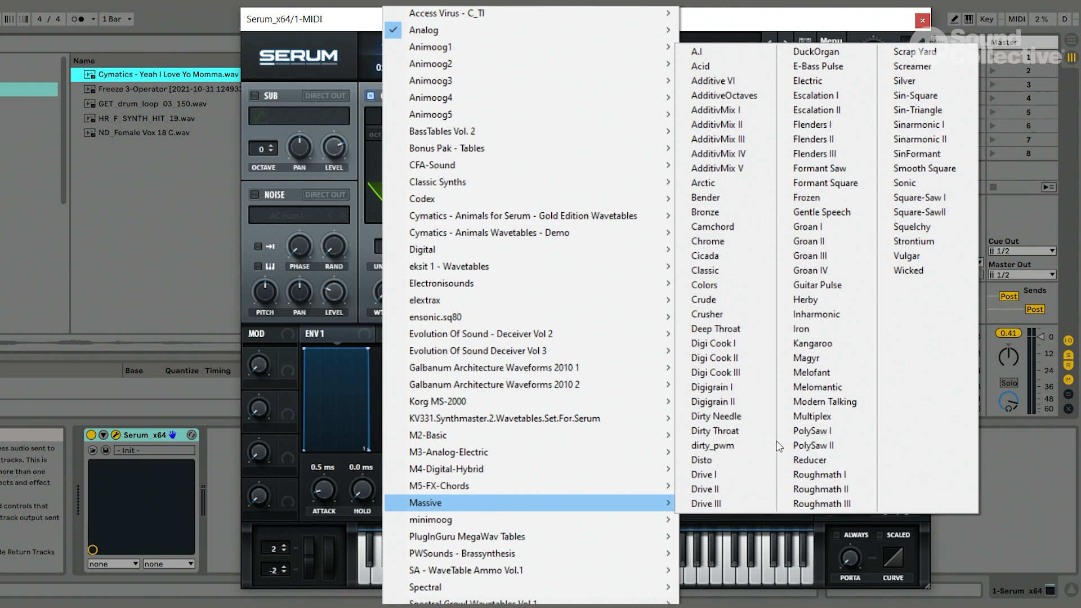
{"action": "left_click", "coordinate": [733, 315]}
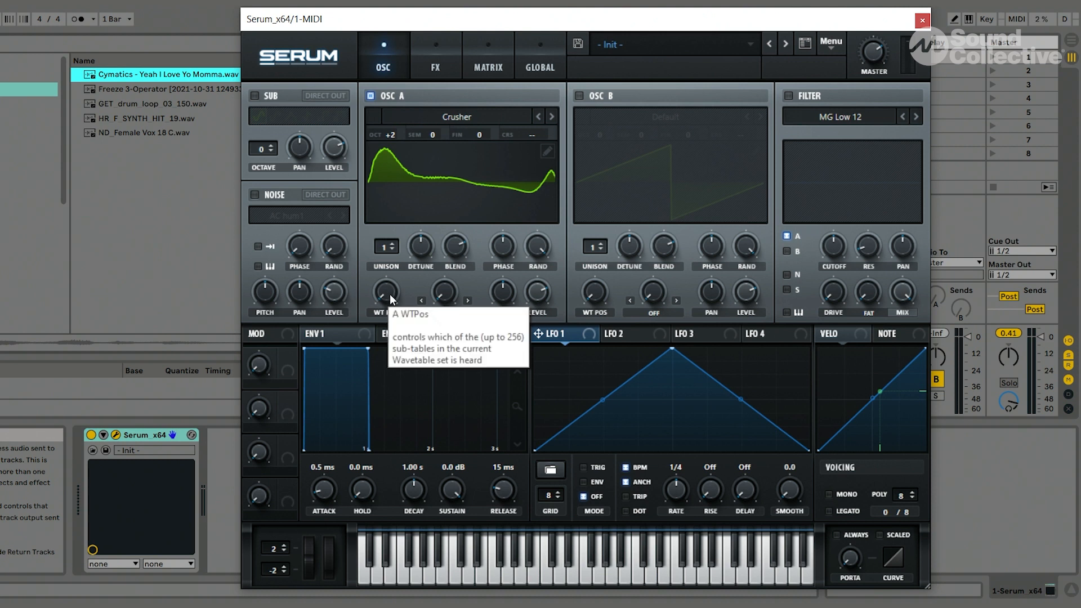
{"action": "left_click_drag", "start_coordinate": [389, 293], "coordinate": [394, 174]}
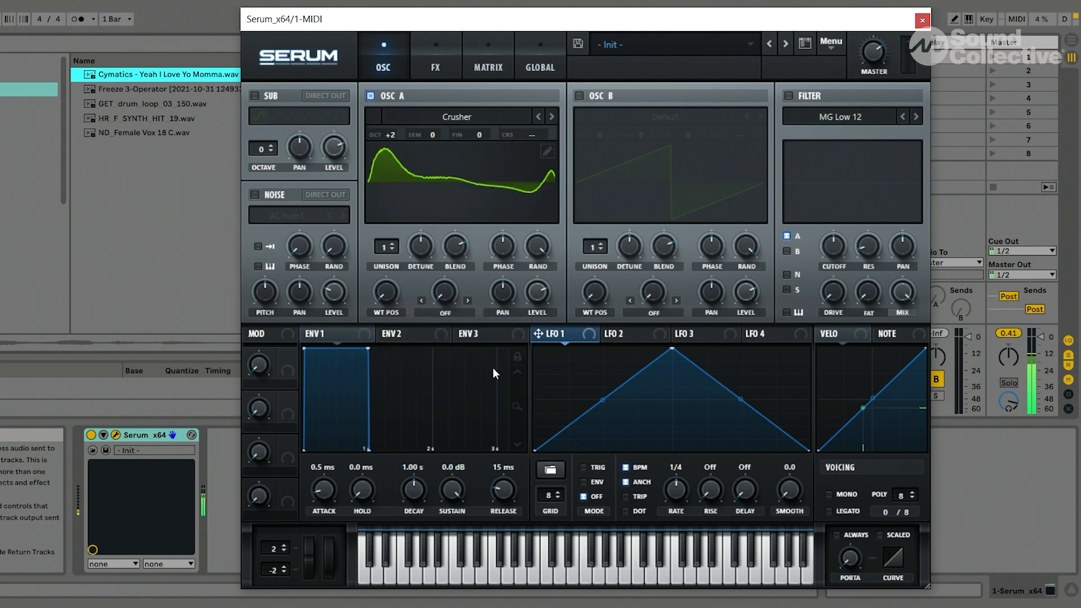
{"action": "right_click", "coordinate": [384, 288]}
{"action": "left_click", "coordinate": [444, 353]}
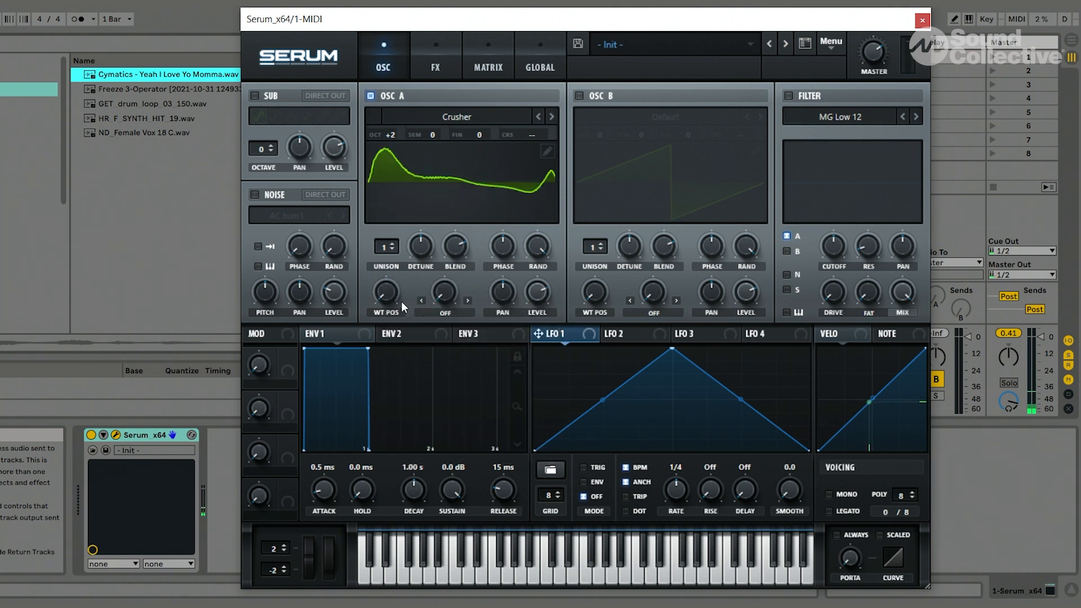
Step: Try the Bend - and Bend +/- warp modes on oscillator A, sweeping the warp amount
{"action": "left_click", "coordinate": [443, 312]}
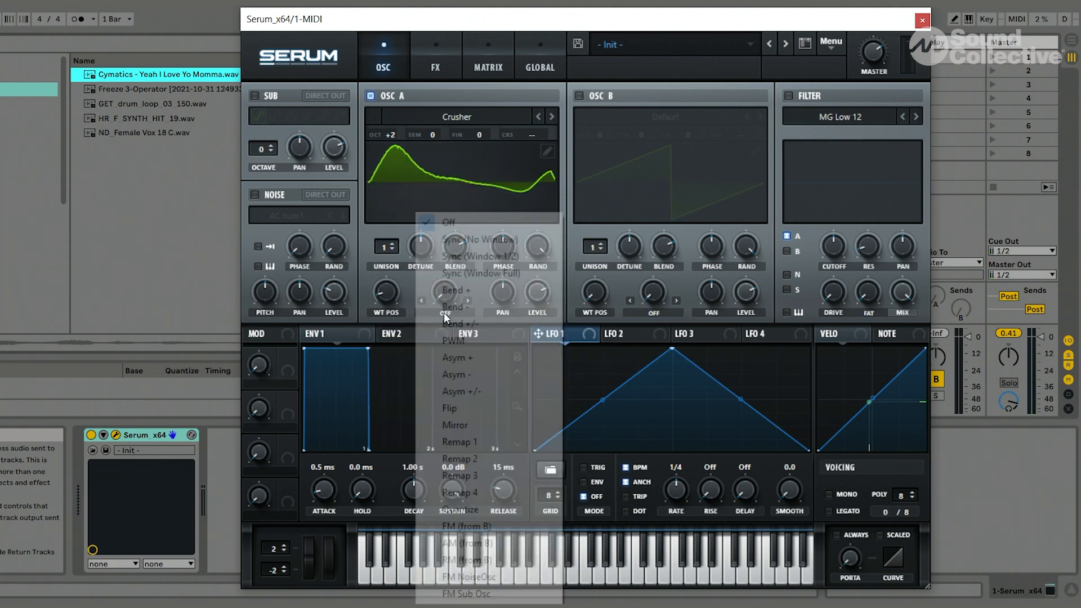
{"action": "left_click", "coordinate": [444, 307]}
{"action": "left_click", "coordinate": [444, 312]}
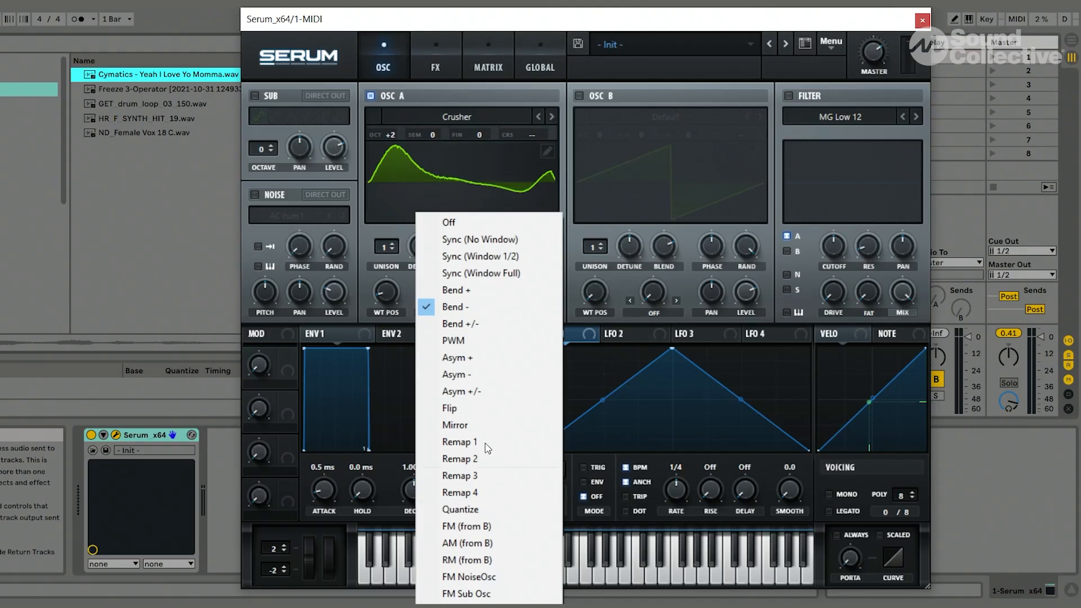
{"action": "left_click", "coordinate": [475, 324]}
{"action": "left_click_drag", "start_coordinate": [441, 299], "coordinate": [450, 217]}
Step: Try the Mirror and PWM warp modes on oscillator A, varying the warp amount for each
{"action": "left_click", "coordinate": [444, 311]}
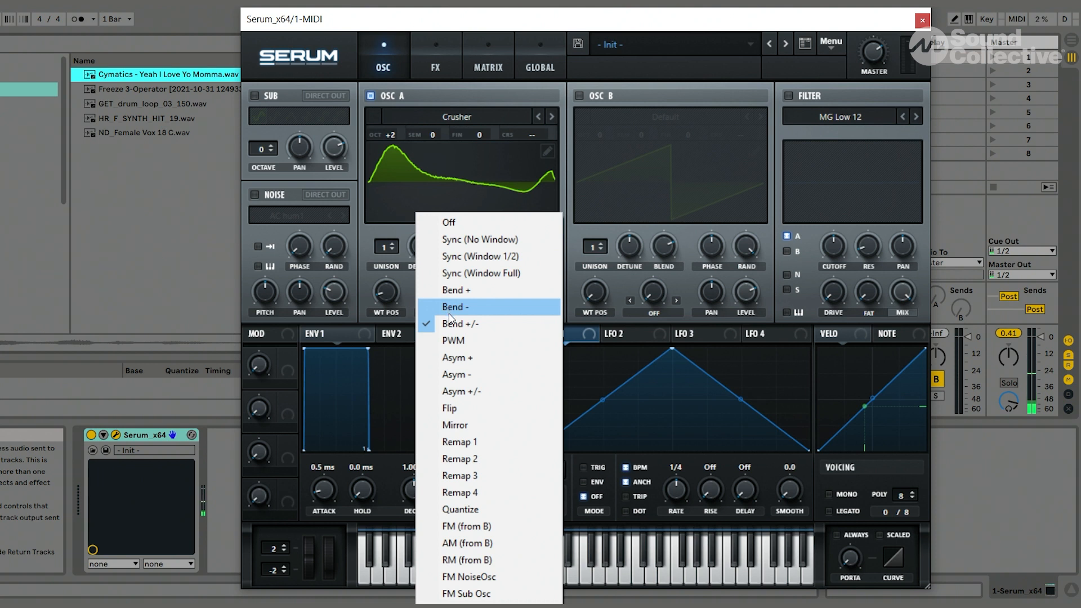
{"action": "left_click", "coordinate": [456, 426]}
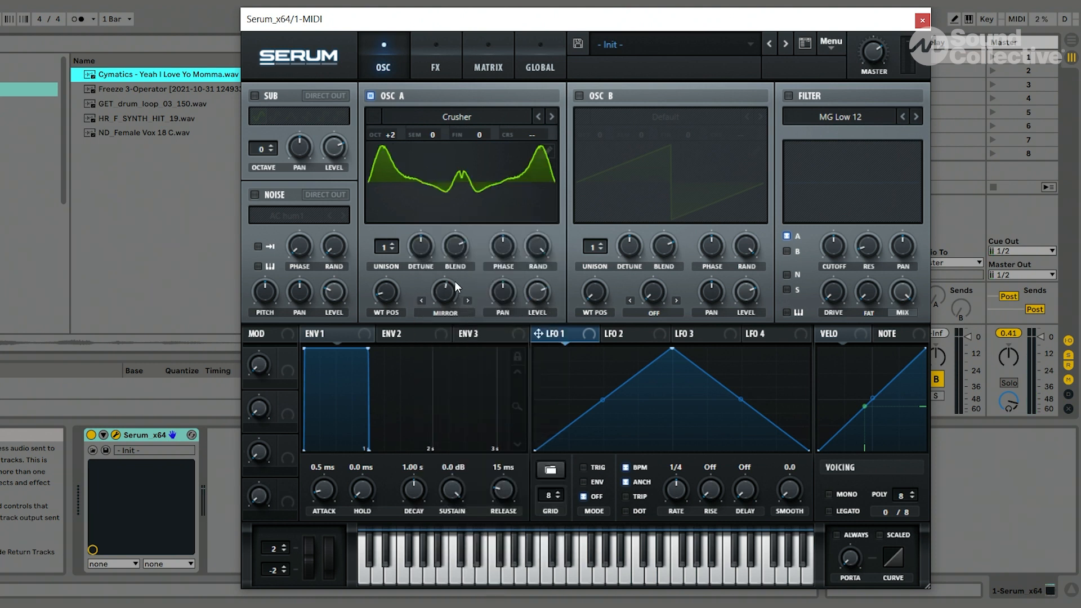
{"action": "mouse_move", "coordinate": [444, 299]}
{"action": "left_mouse_down"}
{"action": "mouse_move", "coordinate": [443, 373]}
{"action": "mouse_move", "coordinate": [440, 209]}
{"action": "mouse_move", "coordinate": [438, 297]}
{"action": "left_mouse_up"}
{"action": "left_click", "coordinate": [441, 313]}
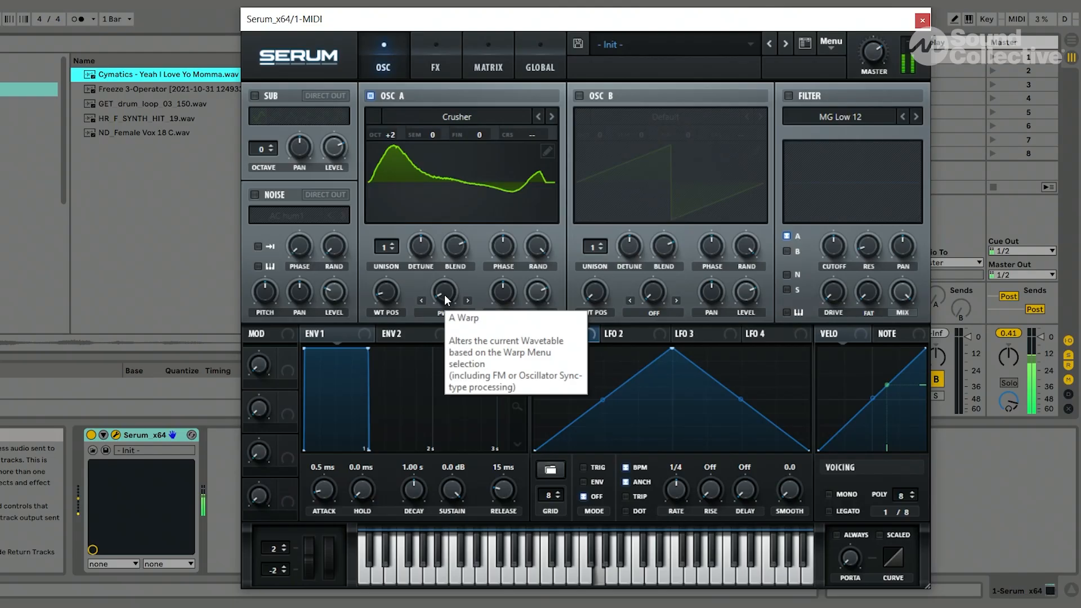
{"action": "left_click_drag", "start_coordinate": [444, 295], "coordinate": [460, 345]}
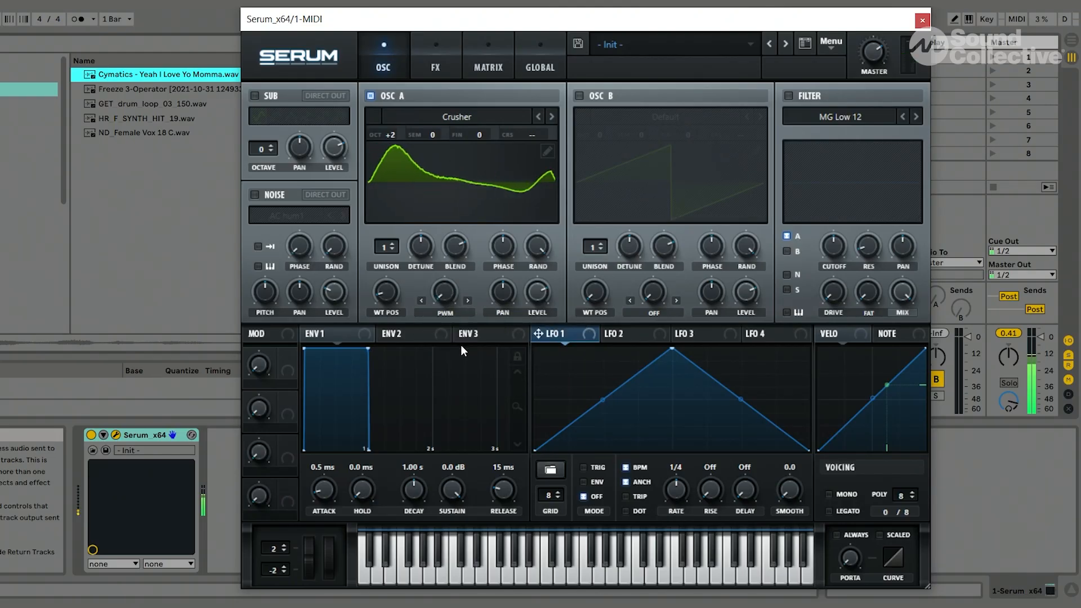
Step: Set oscillator A's warp mode to FM (from B) with oscillator B enabled, and adjust the warp amount
{"action": "left_click", "coordinate": [453, 312]}
{"action": "left_click", "coordinate": [452, 310]}
{"action": "left_click", "coordinate": [453, 311]}
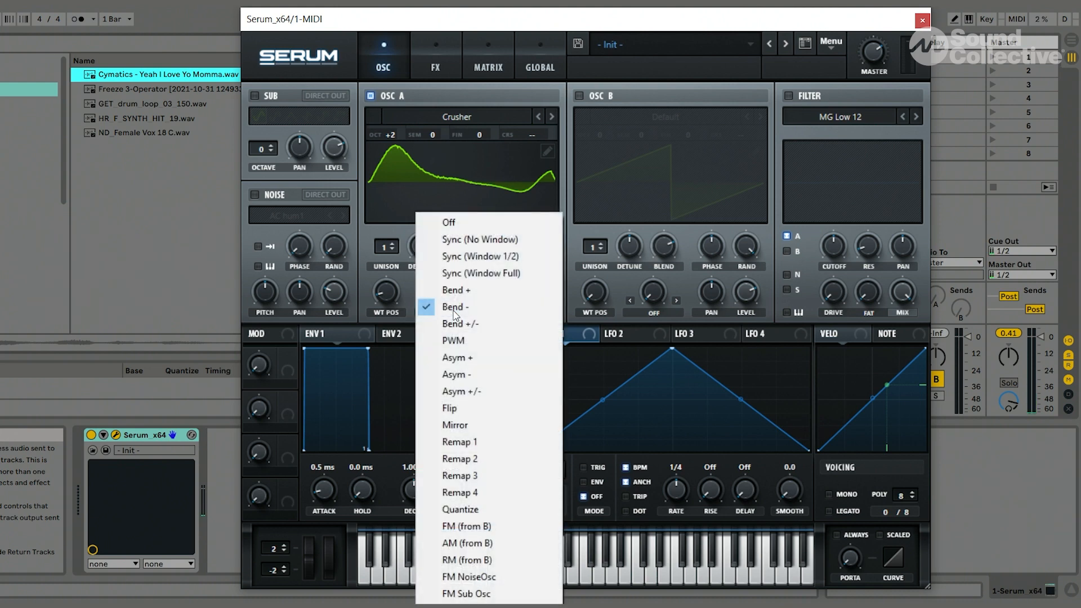
{"action": "left_click", "coordinate": [465, 524]}
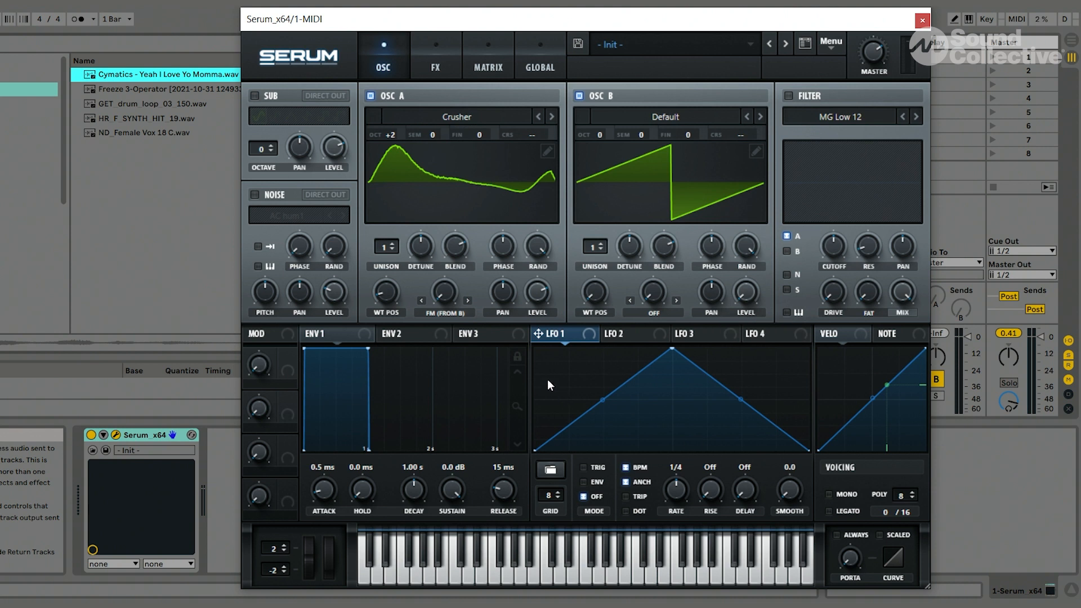
{"action": "mouse_move", "coordinate": [445, 293]}
{"action": "left_mouse_down"}
{"action": "mouse_move", "coordinate": [426, 91]}
{"action": "mouse_move", "coordinate": [444, 311]}
{"action": "left_mouse_up"}
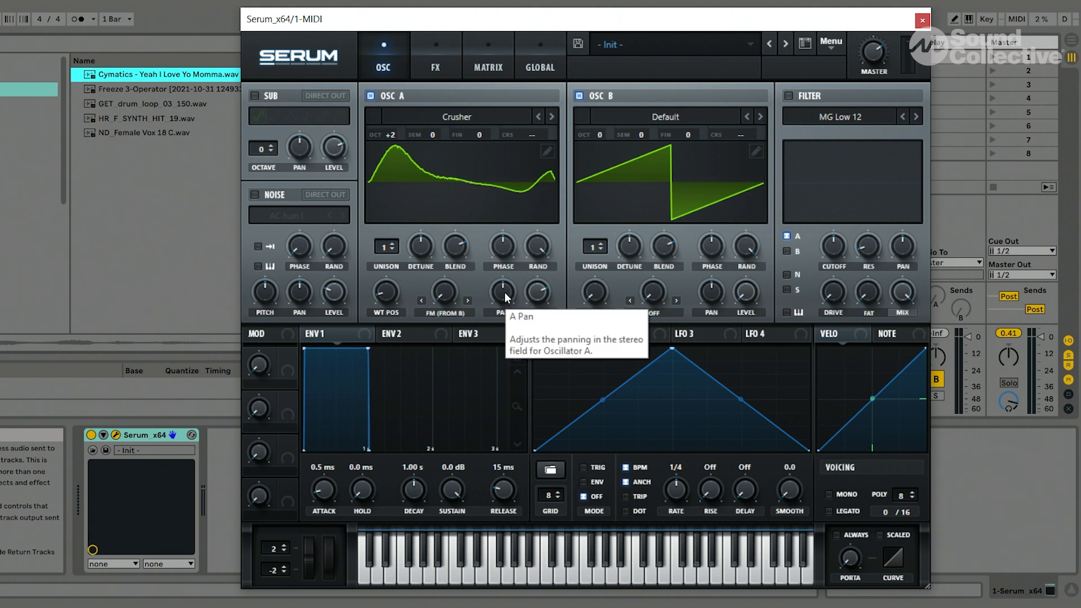
Step: Vary oscillator A's stereo pan around the centre and adjust its level
{"action": "left_click_drag", "start_coordinate": [504, 291], "coordinate": [487, 142]}
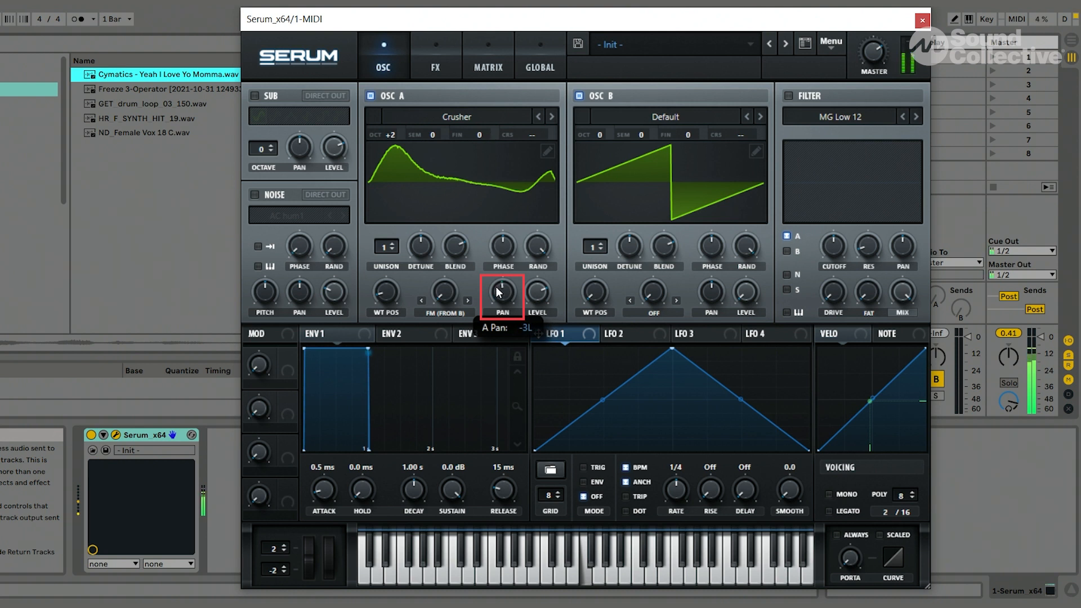
{"action": "left_click_drag", "start_coordinate": [532, 289], "coordinate": [560, 333]}
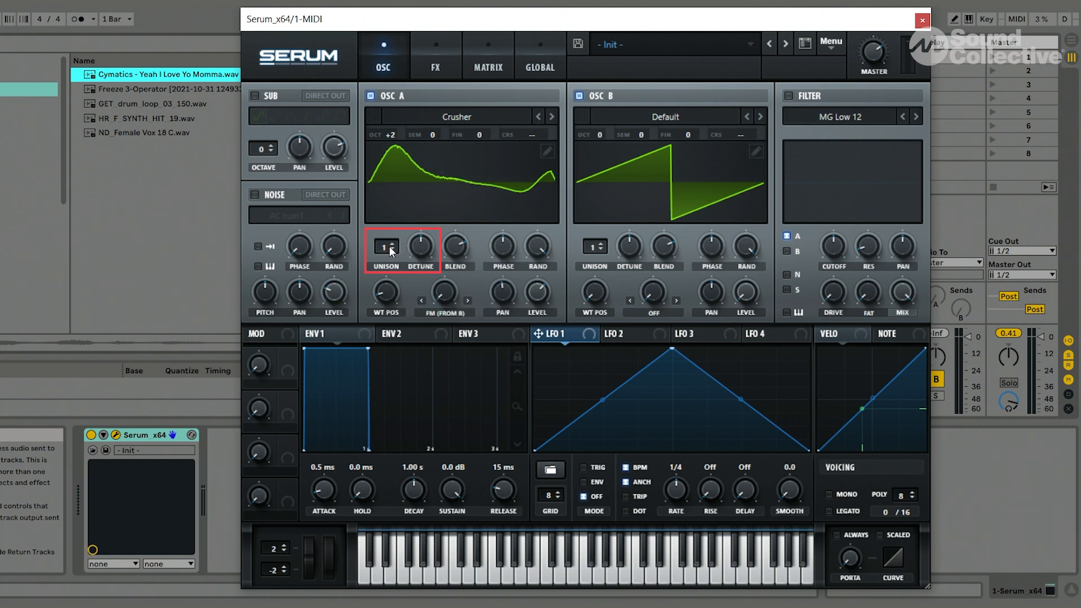
Step: Set oscillator A's unison to 6 voices and raise its detune to the maximum
{"action": "left_click_drag", "start_coordinate": [388, 245], "coordinate": [402, 194]}
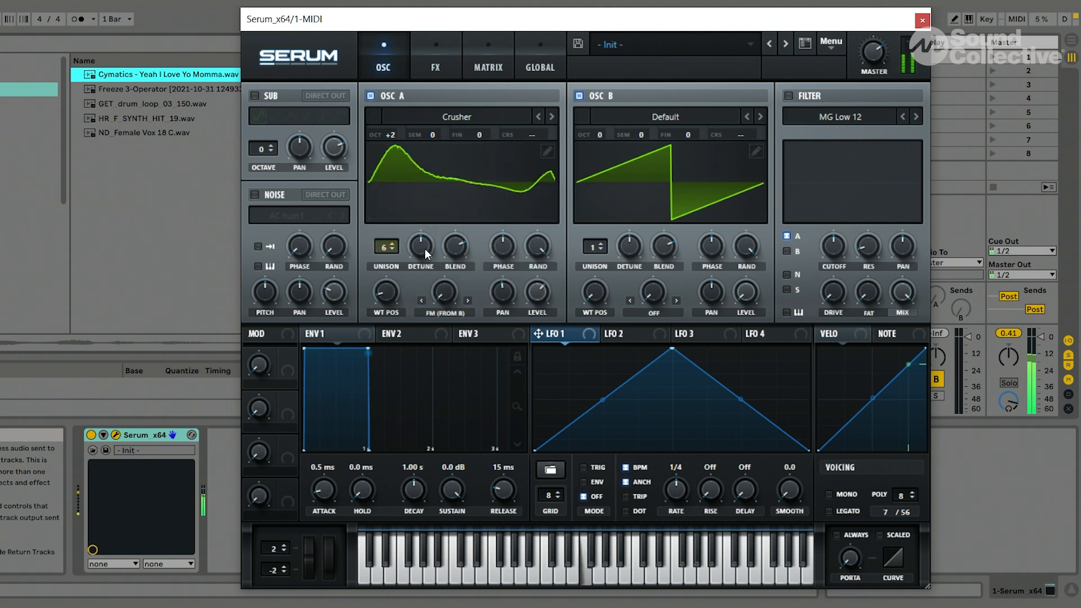
{"action": "left_click_drag", "start_coordinate": [423, 251], "coordinate": [437, 155]}
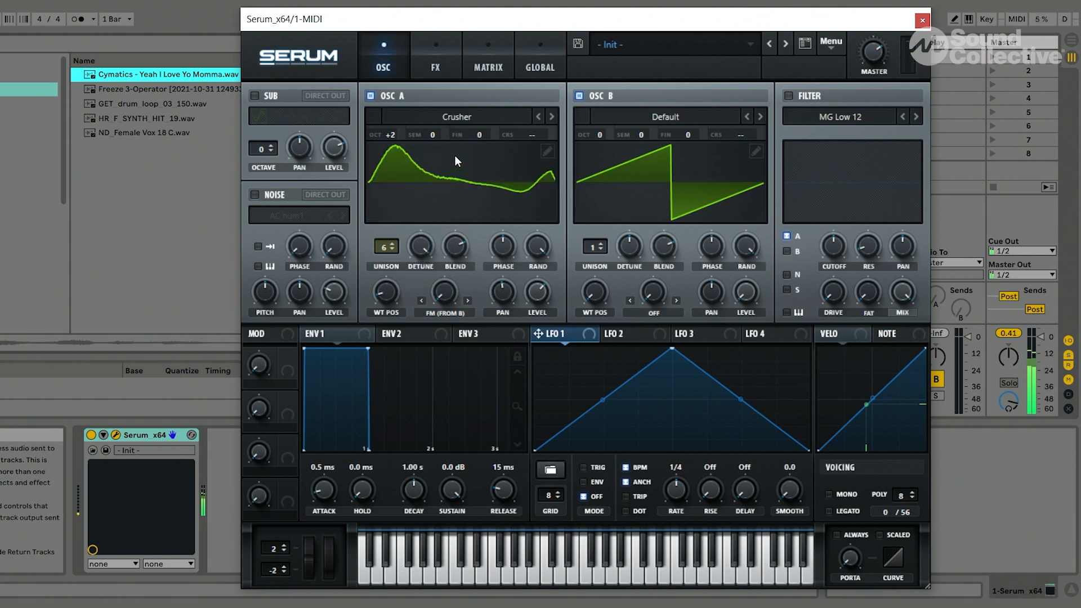
Step: Load the Analog wavetable Basic Shapes into oscillator A at its saw-wave position, with the octave set to 0
{"action": "left_click", "coordinate": [461, 117]}
{"action": "mouse_move", "coordinate": [466, 31]}
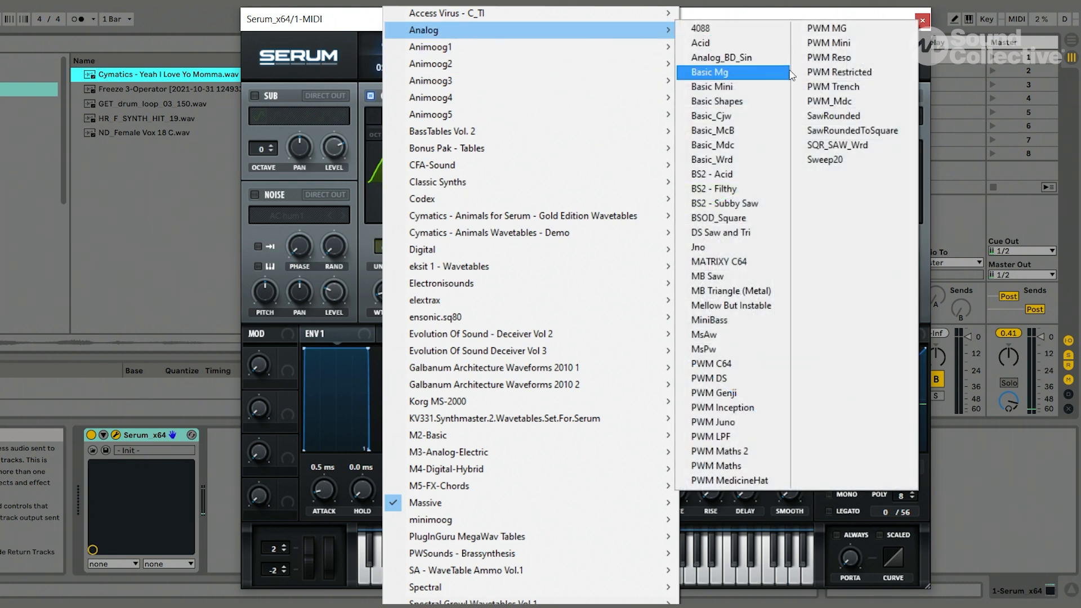
{"action": "left_click", "coordinate": [758, 101]}
{"action": "mouse_move", "coordinate": [395, 294]}
{"action": "left_mouse_down"}
{"action": "mouse_move", "coordinate": [403, 266]}
{"action": "mouse_move", "coordinate": [403, 276]}
{"action": "left_mouse_up"}
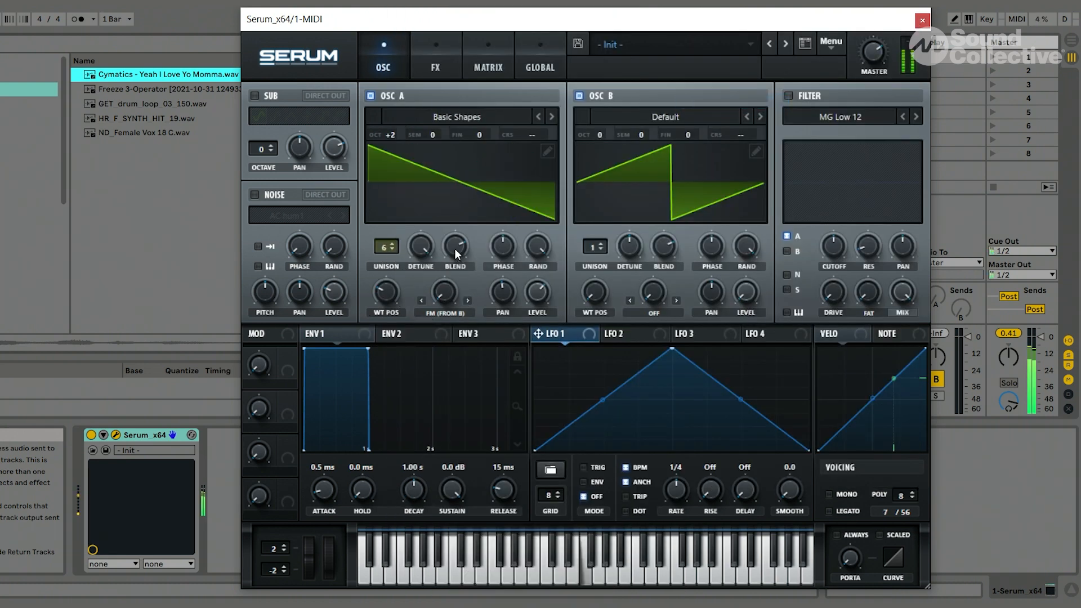
{"action": "left_click_drag", "start_coordinate": [397, 133], "coordinate": [393, 164]}
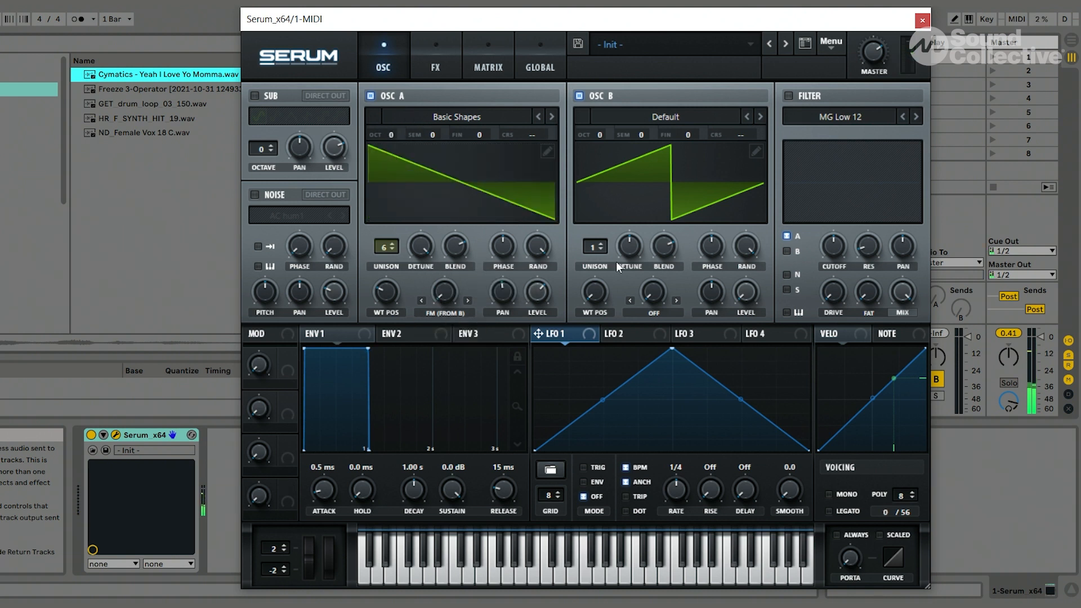
{"action": "left_click_drag", "start_coordinate": [535, 298], "coordinate": [536, 294]}
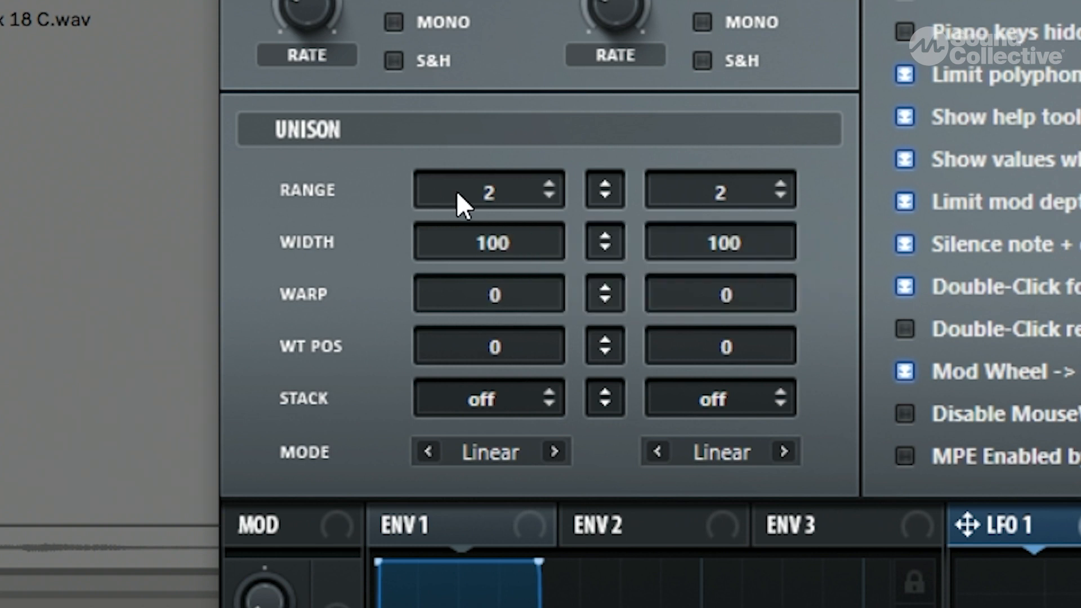
Step: Try oscillator A's unison range and set its unison width to 61
{"action": "left_click_drag", "start_coordinate": [495, 190], "coordinate": [498, 106]}
{"action": "left_click_drag", "start_coordinate": [501, 241], "coordinate": [604, 539]}
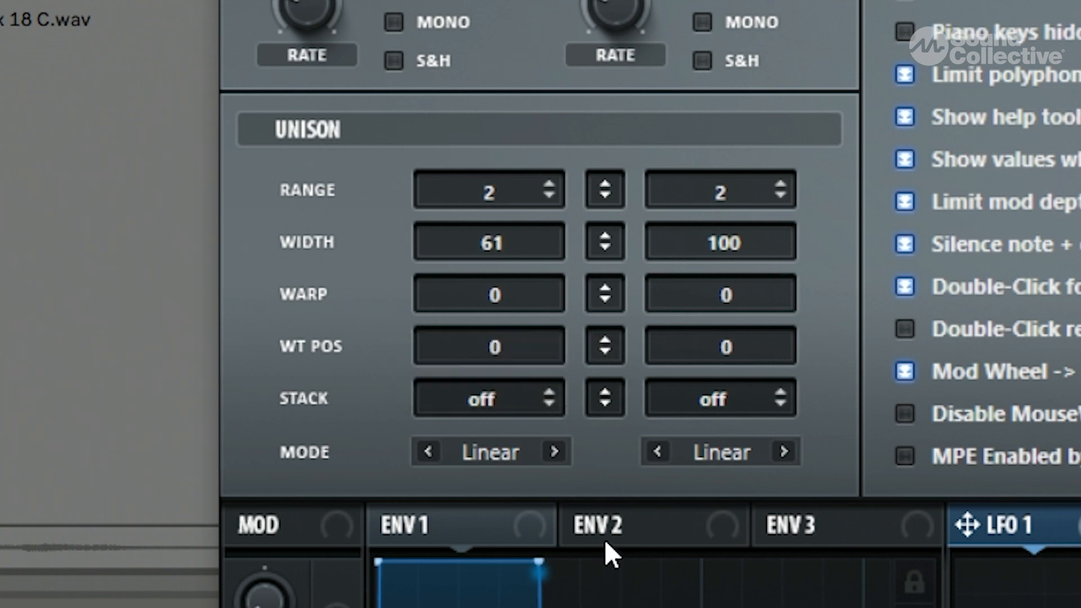
{"action": "mouse_move", "coordinate": [511, 302]}
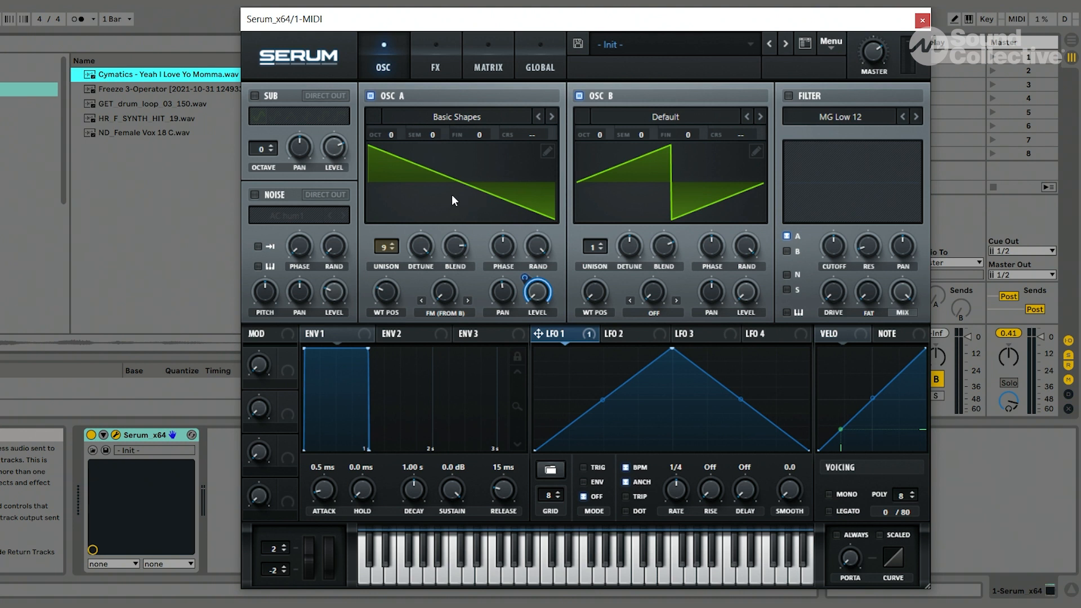
Step: Set oscillator A's unison stack to 12 (2x) in the global settings and reduce the oscillator's detune
{"action": "left_click", "coordinate": [543, 63]}
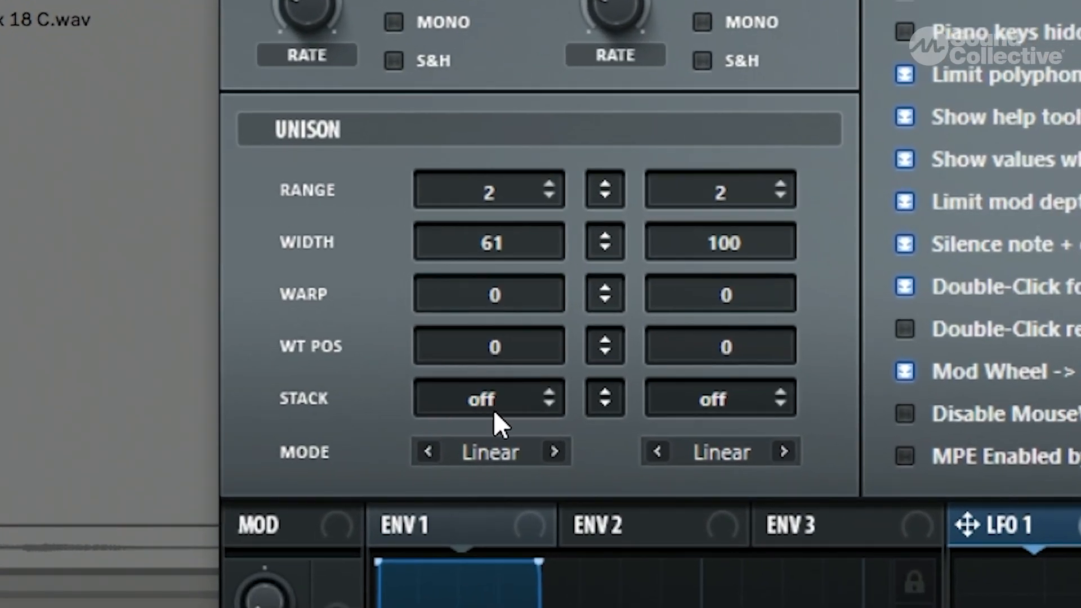
{"action": "left_click_drag", "start_coordinate": [504, 396], "coordinate": [504, 393]}
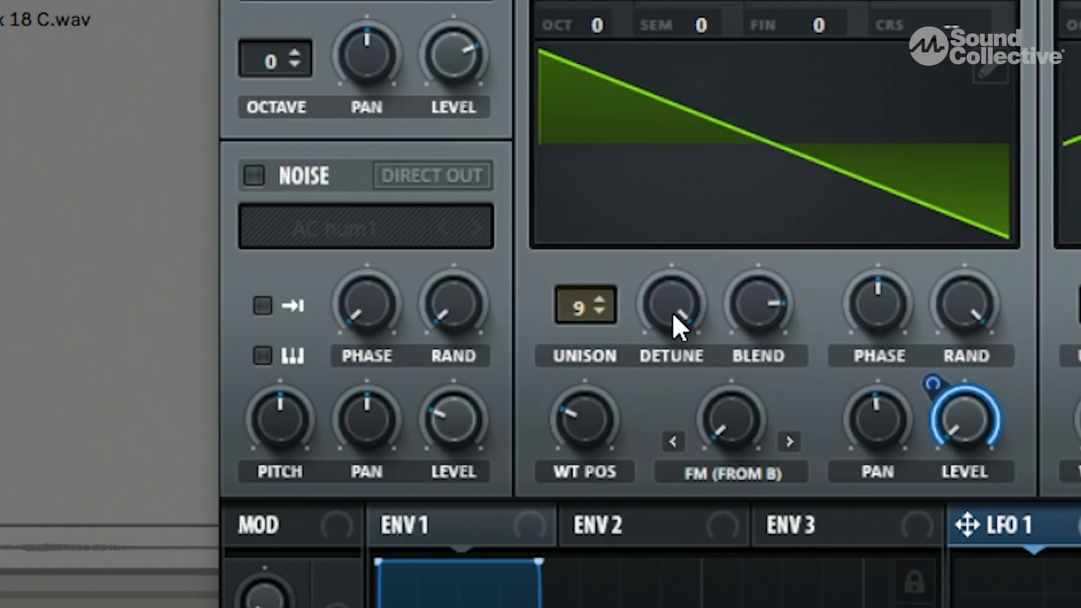
{"action": "left_click_drag", "start_coordinate": [672, 312], "coordinate": [672, 330]}
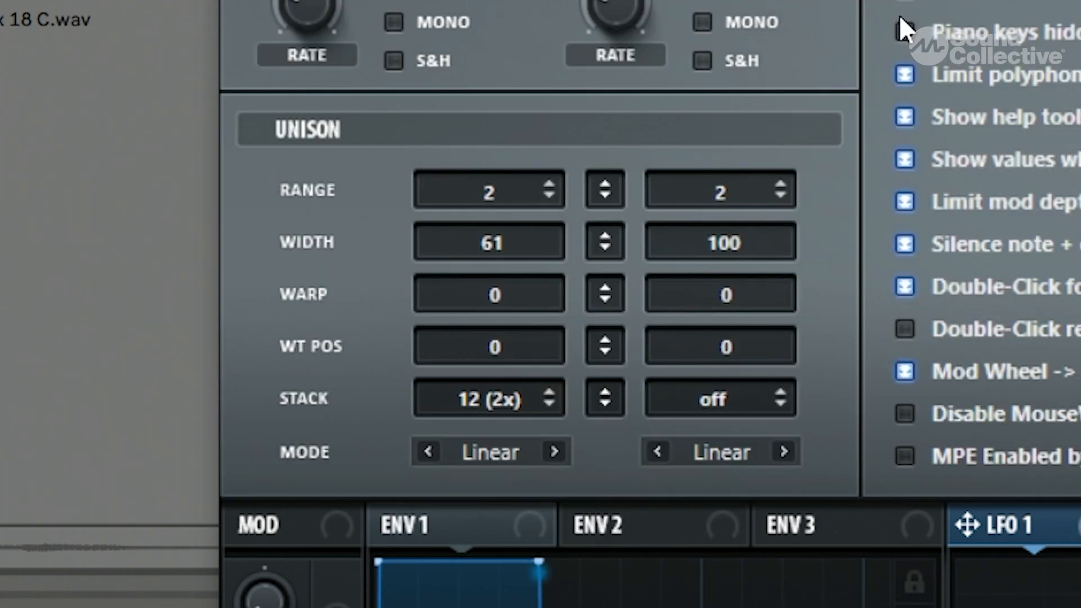
Step: Reset oscillator A's unison width to 100 and set its unison stack to 12+7(2x)
{"action": "double_click", "coordinate": [506, 237]}
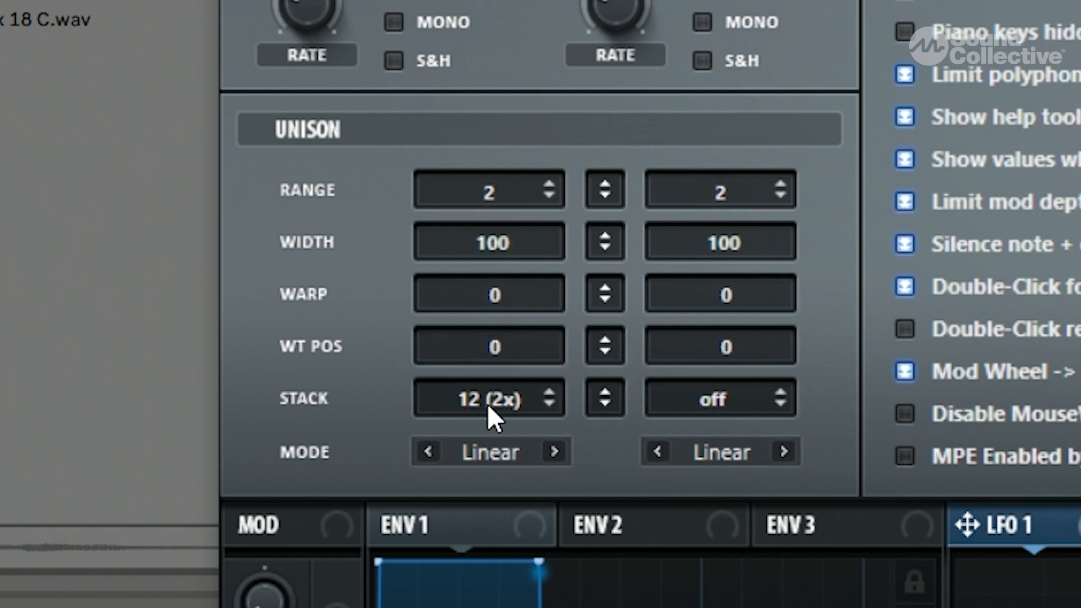
{"action": "left_click_drag", "start_coordinate": [488, 404], "coordinate": [510, 292]}
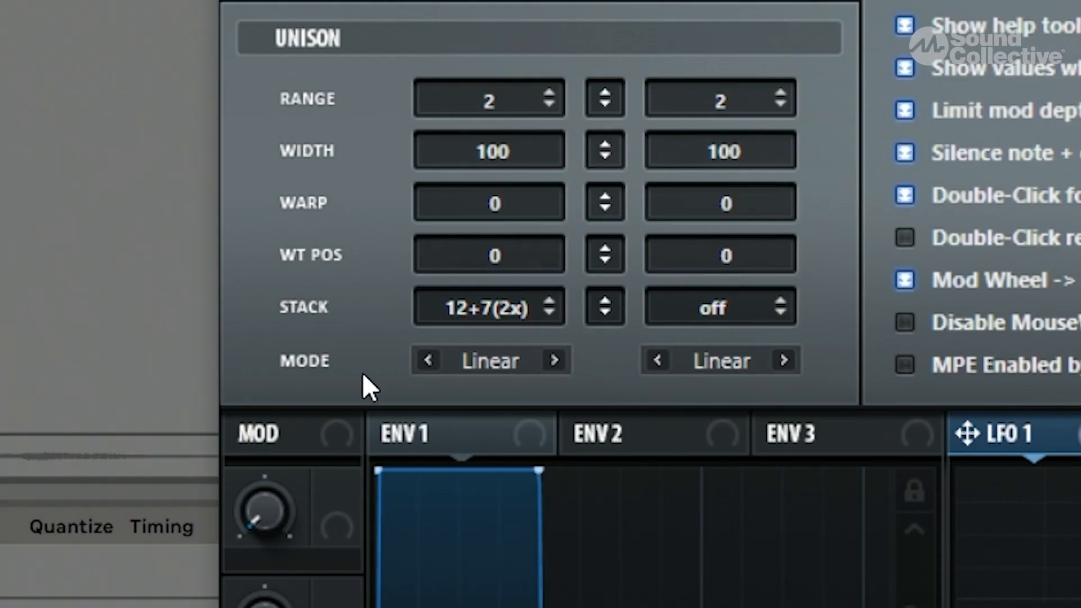
Step: Change oscillator A's unison mode to Super
{"action": "left_click", "coordinate": [508, 360]}
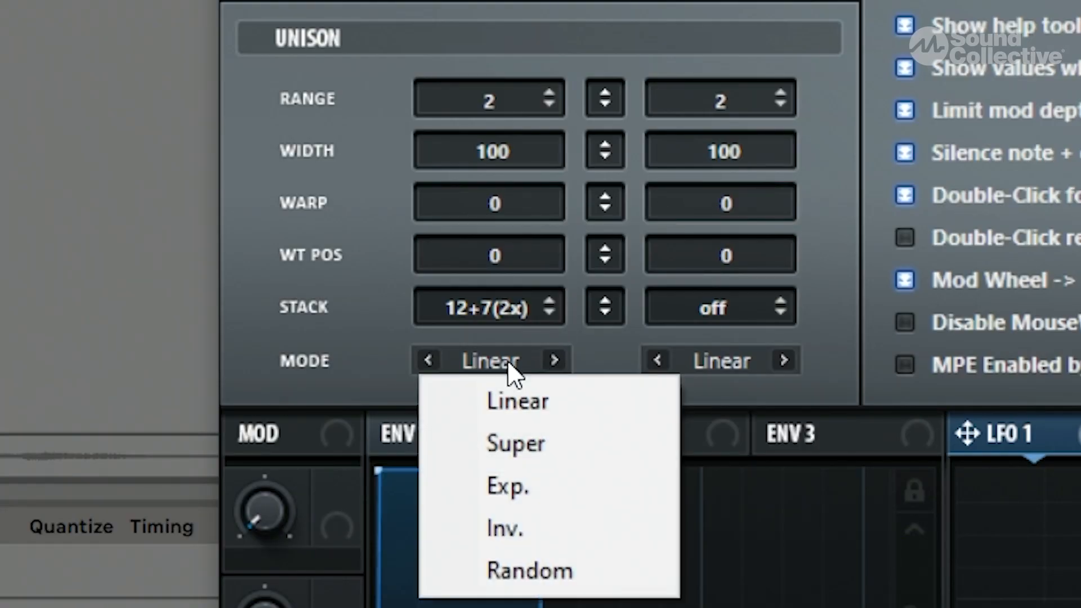
{"action": "left_click", "coordinate": [525, 443]}
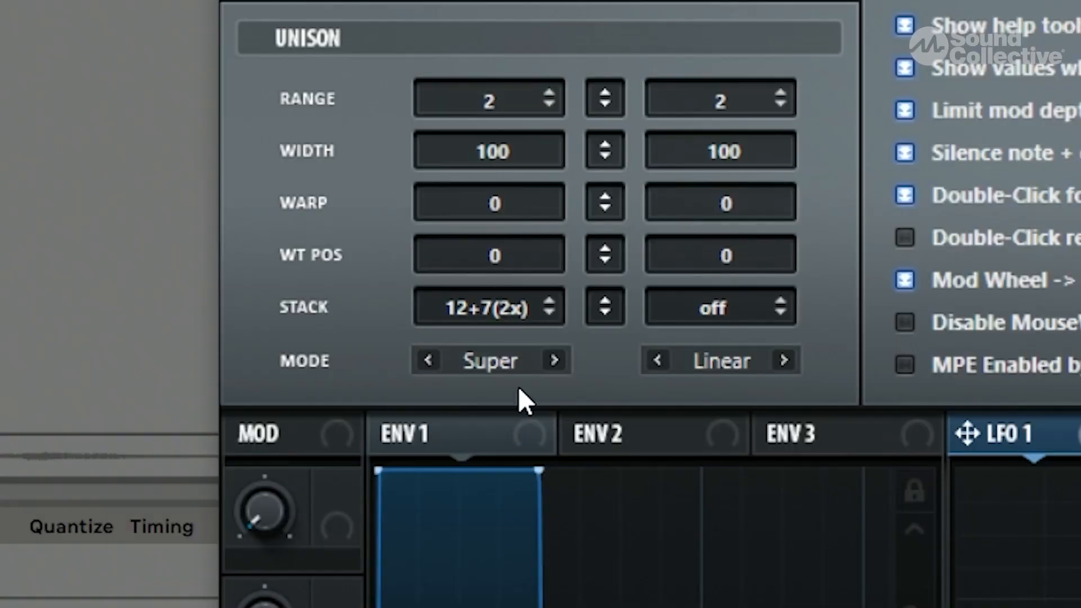
{"action": "left_click", "coordinate": [512, 369]}
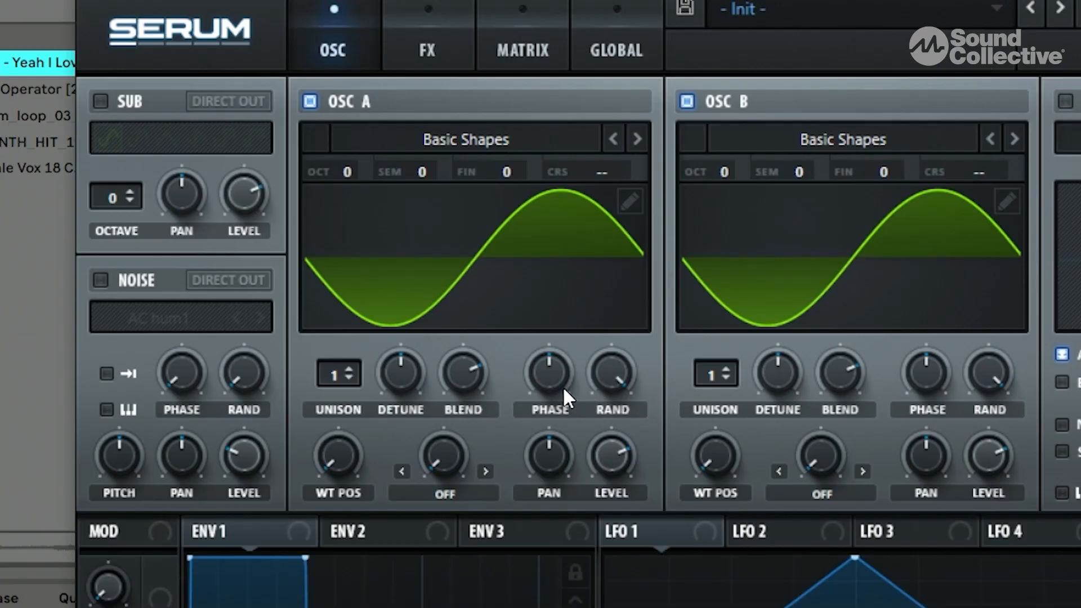
Step: Adjust oscillator A's phase and random phase amount against the matching Basic Shapes sine in oscillator B
{"action": "mouse_move", "coordinate": [548, 380]}
{"action": "left_mouse_down"}
{"action": "mouse_move", "coordinate": [583, 602]}
{"action": "mouse_move", "coordinate": [576, 413]}
{"action": "left_mouse_up"}
{"action": "mouse_move", "coordinate": [630, 388]}
{"action": "left_mouse_down"}
{"action": "mouse_move", "coordinate": [628, 411]}
{"action": "mouse_move", "coordinate": [620, 344]}
{"action": "mouse_move", "coordinate": [606, 327]}
{"action": "left_mouse_up"}
{"action": "left_click_drag", "start_coordinate": [609, 368], "coordinate": [609, 365]}
{"action": "mouse_move", "coordinate": [555, 369]}
{"action": "left_mouse_down"}
{"action": "mouse_move", "coordinate": [555, 447]}
{"action": "mouse_move", "coordinate": [579, 304]}
{"action": "mouse_move", "coordinate": [583, 422]}
{"action": "mouse_move", "coordinate": [580, 335]}
{"action": "left_mouse_up"}
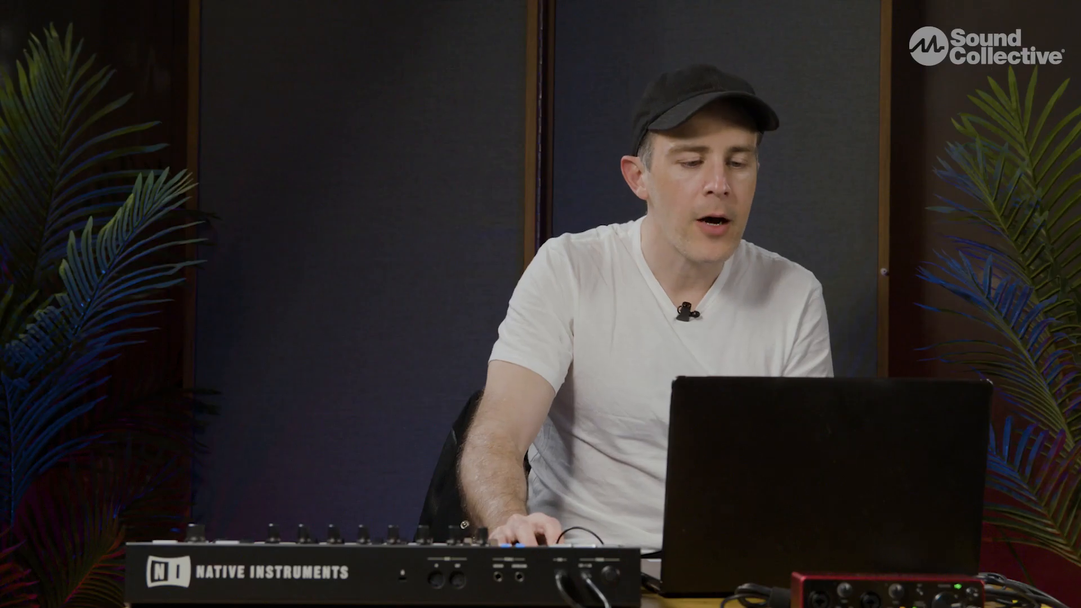